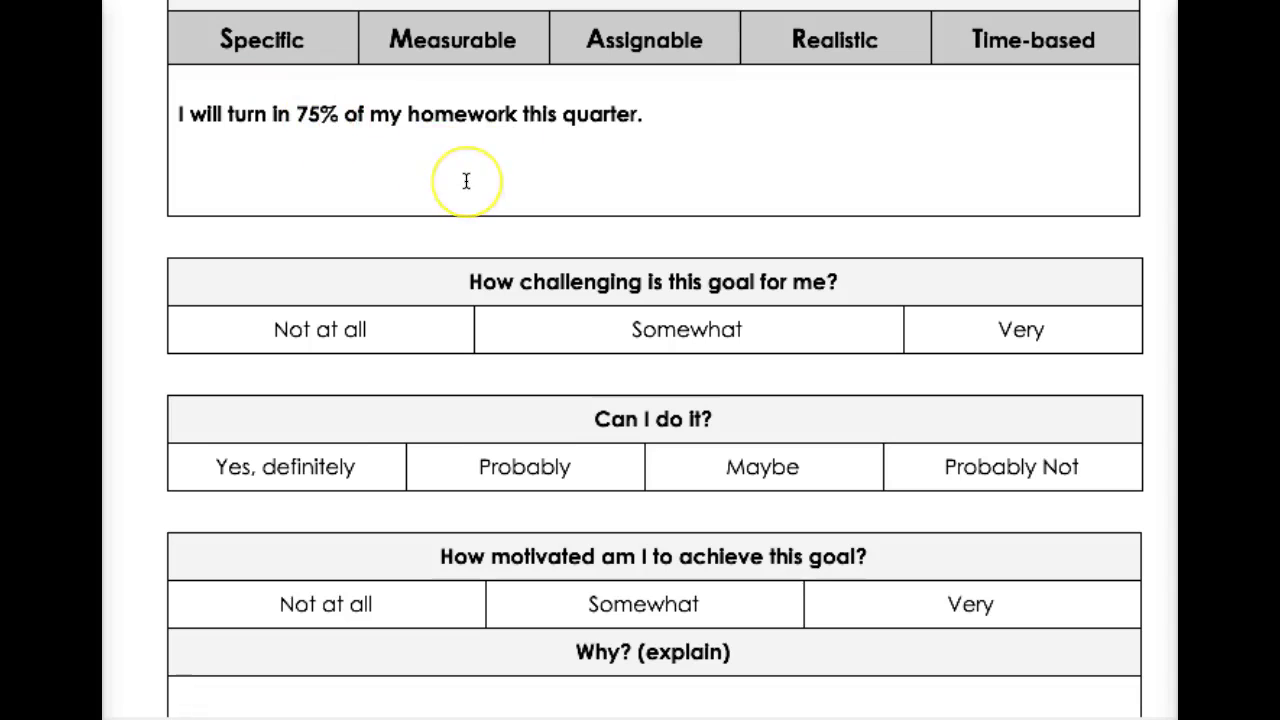
Review the "How challenging is this goal for me?" options against the SMART goal, highlighting Very, Not at all and Somewhat in turn
scroll(466, 181, "down", 2)
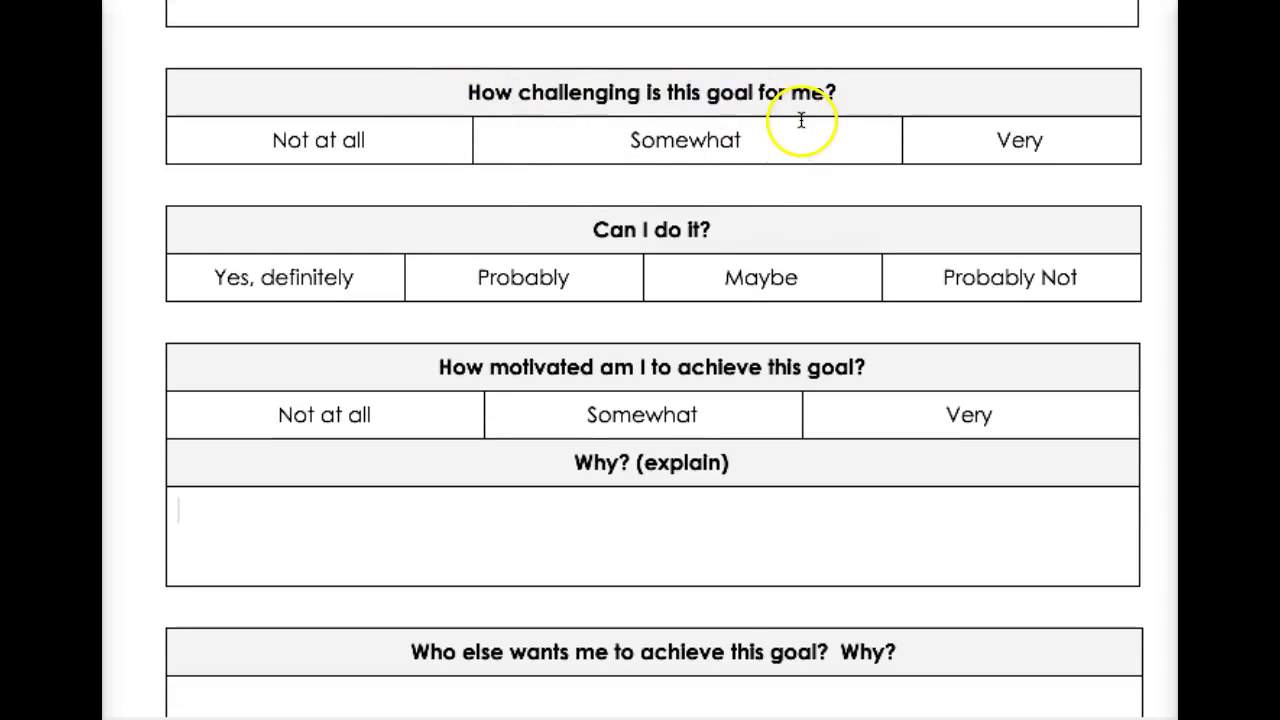
left_click_drag(1062, 150, 960, 144)
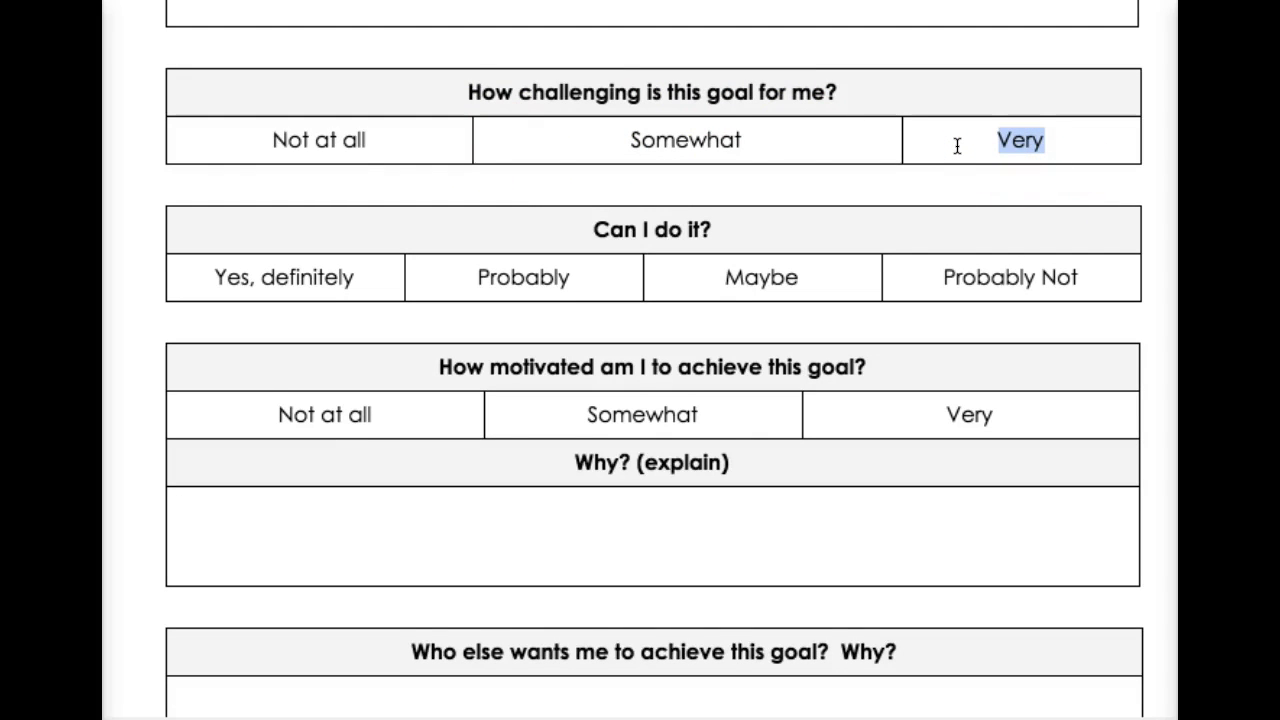
left_click(987, 152)
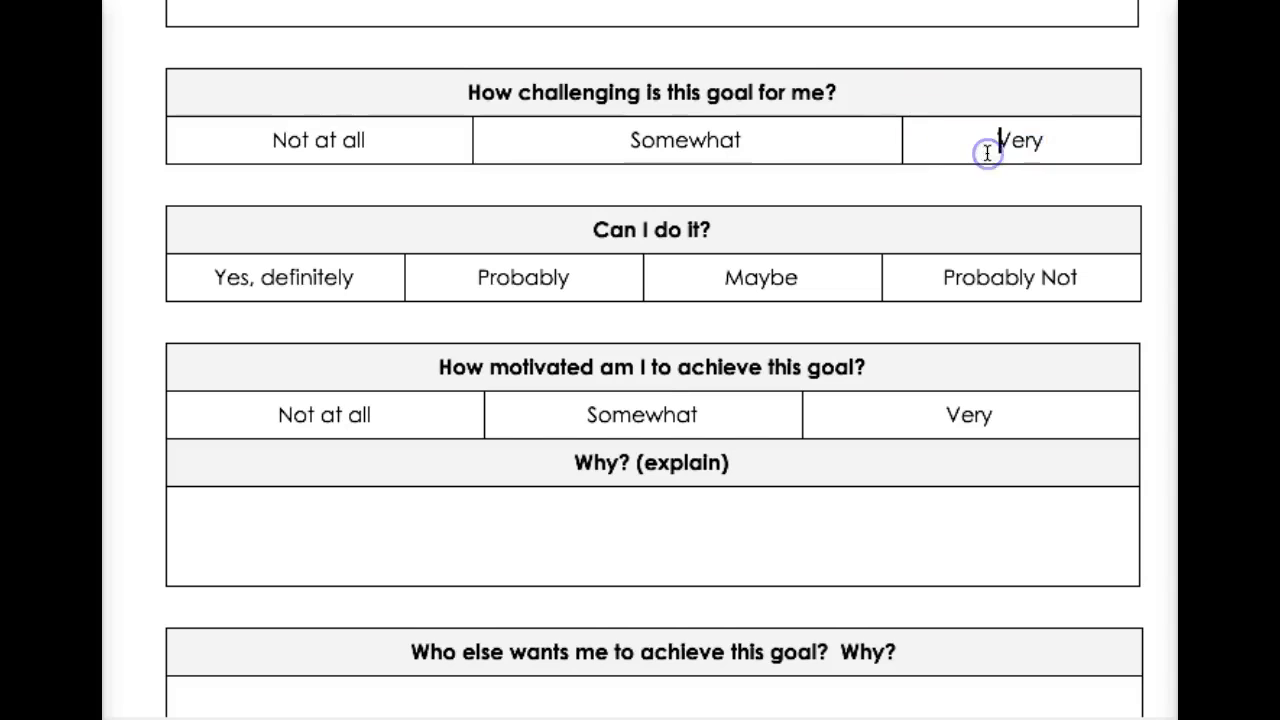
left_click_drag(987, 152, 1051, 146)
scroll(1052, 146, "up", 1)
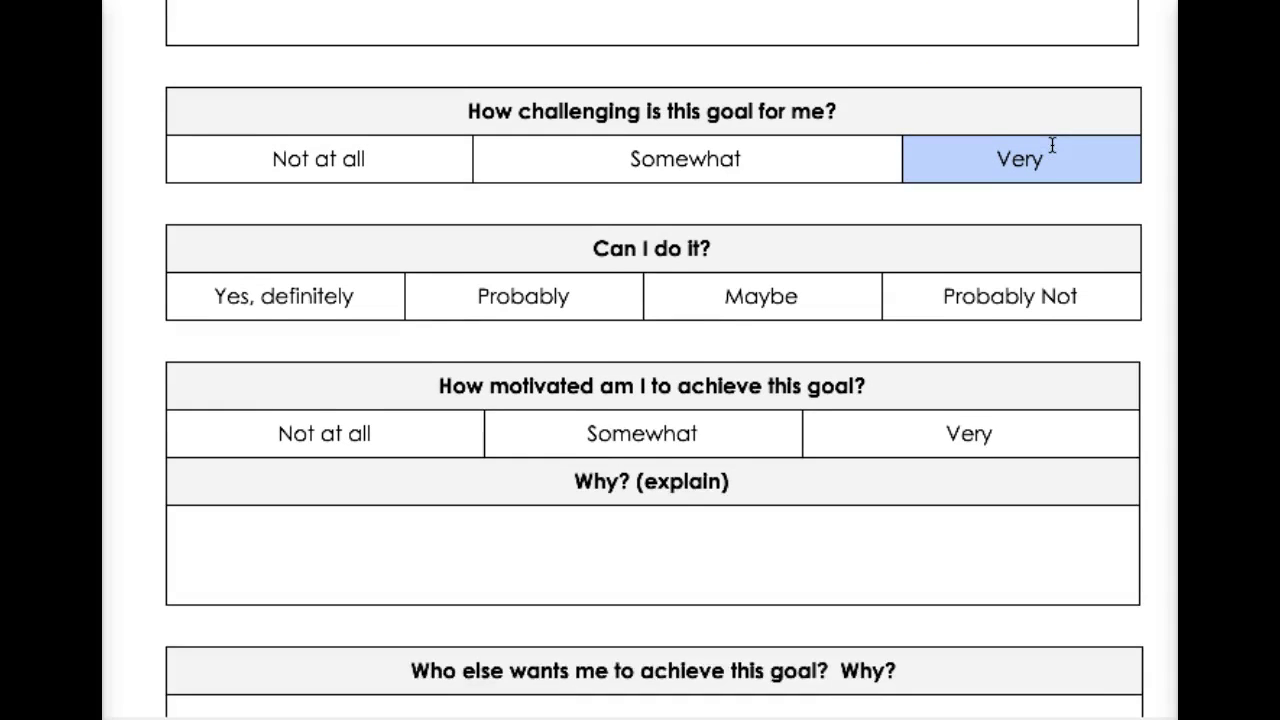
scroll(1052, 146, "up", 2)
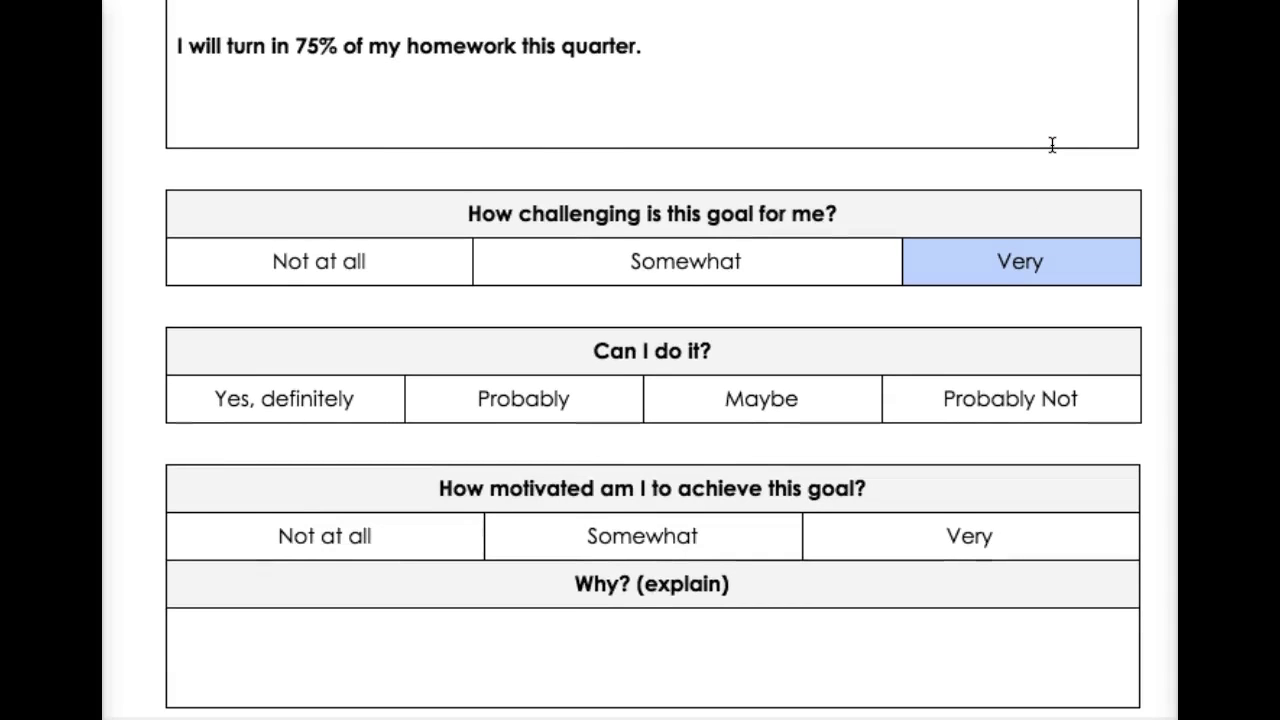
scroll(1052, 146, "up", 2)
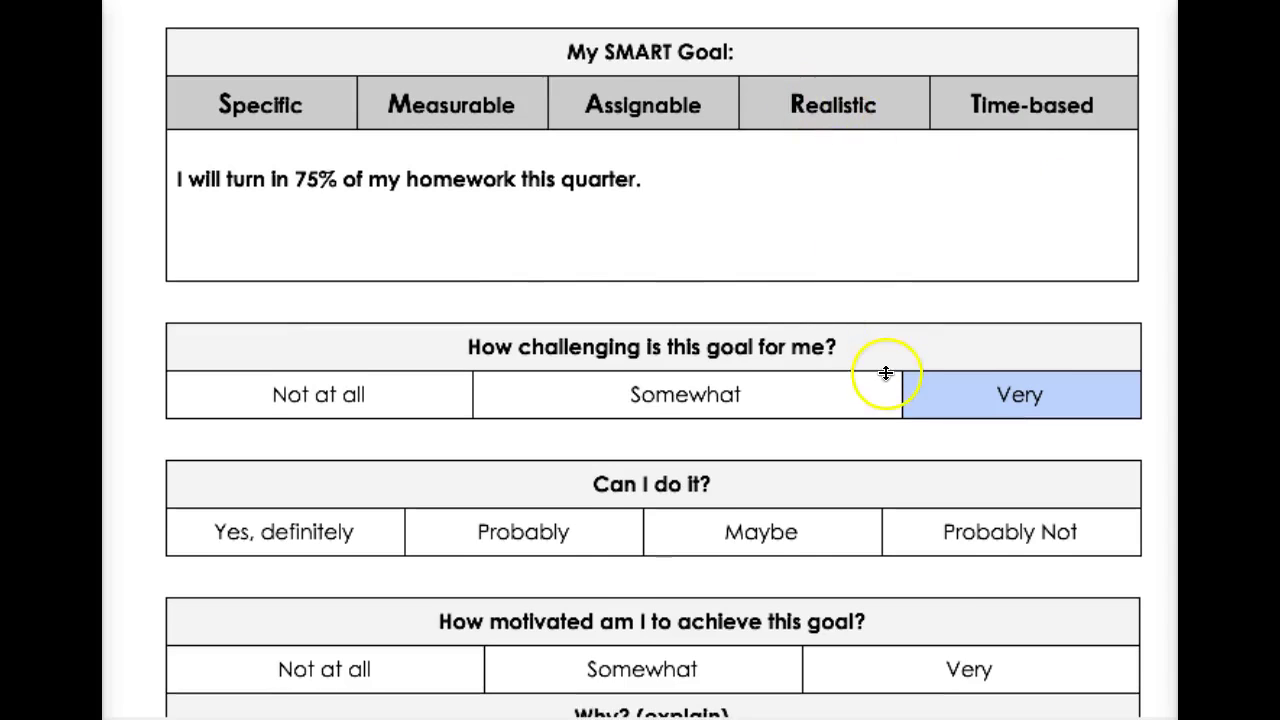
scroll(888, 371, "down", 3)
left_click_drag(392, 249, 229, 232)
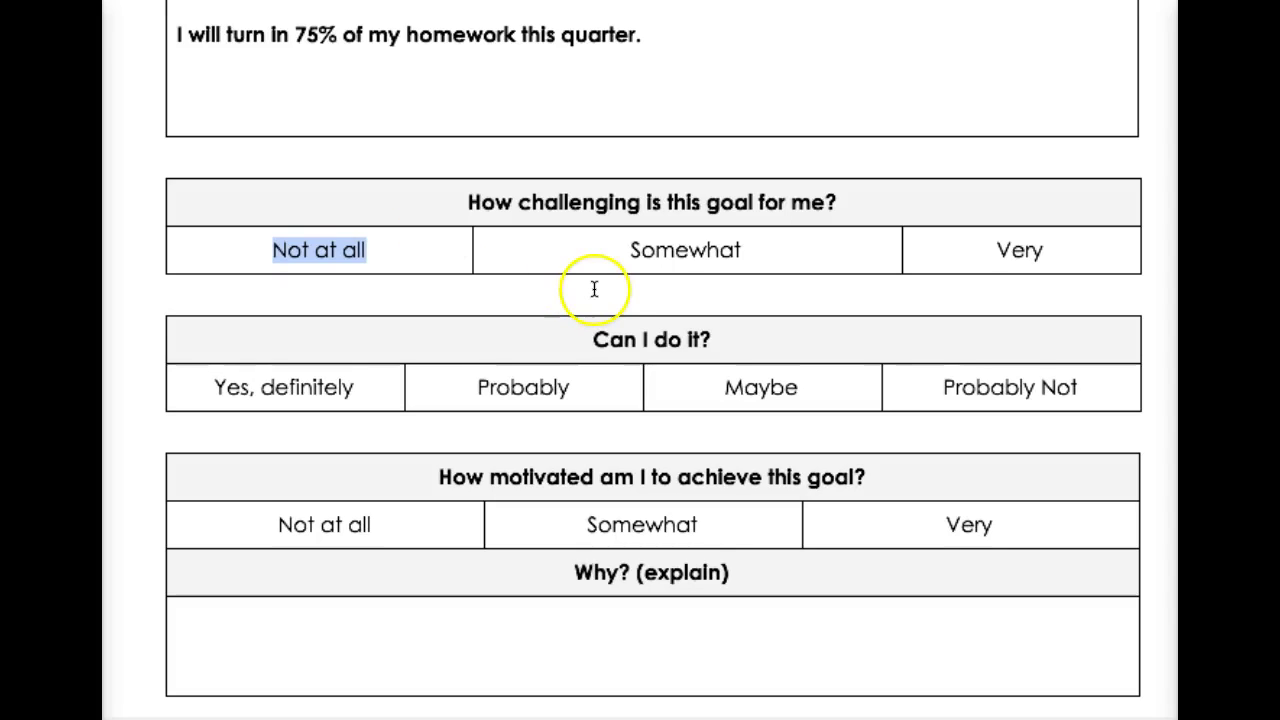
left_click_drag(630, 250, 745, 245)
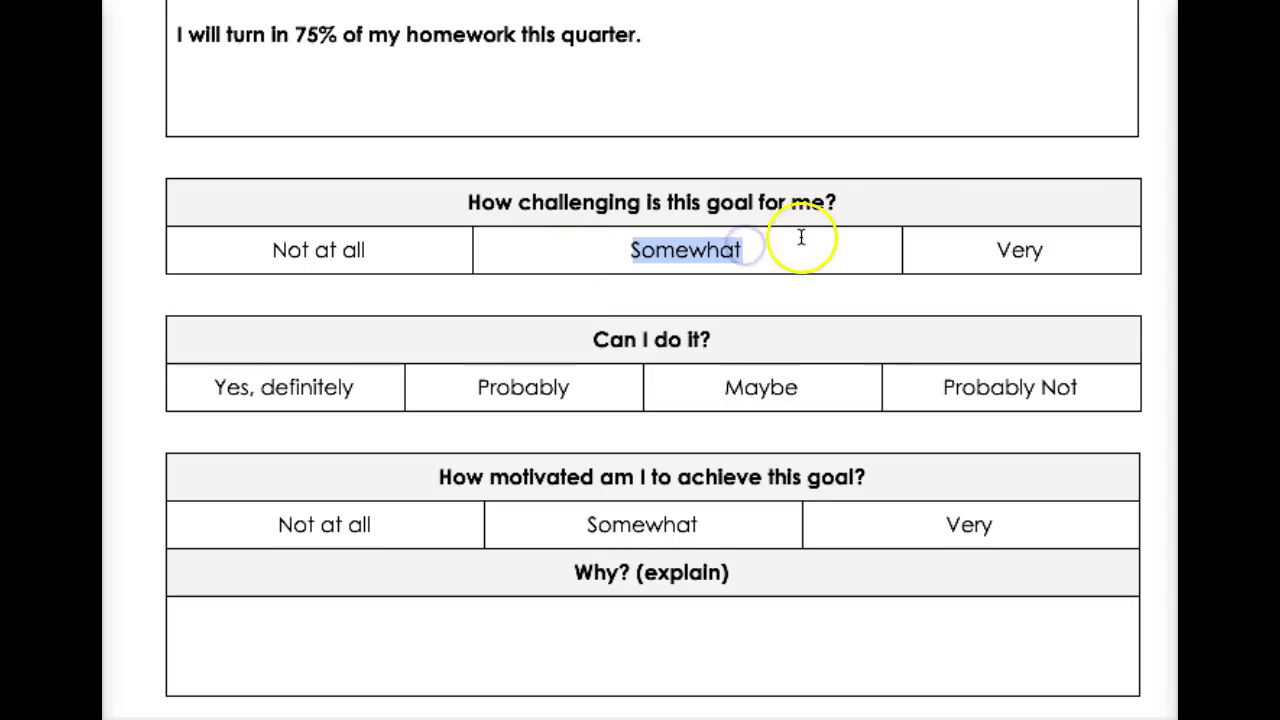
Review the "Can I do it?" answer options from Yes, definitely to Probably Not, highlighting them for comparison
scroll(855, 260, "down", 3)
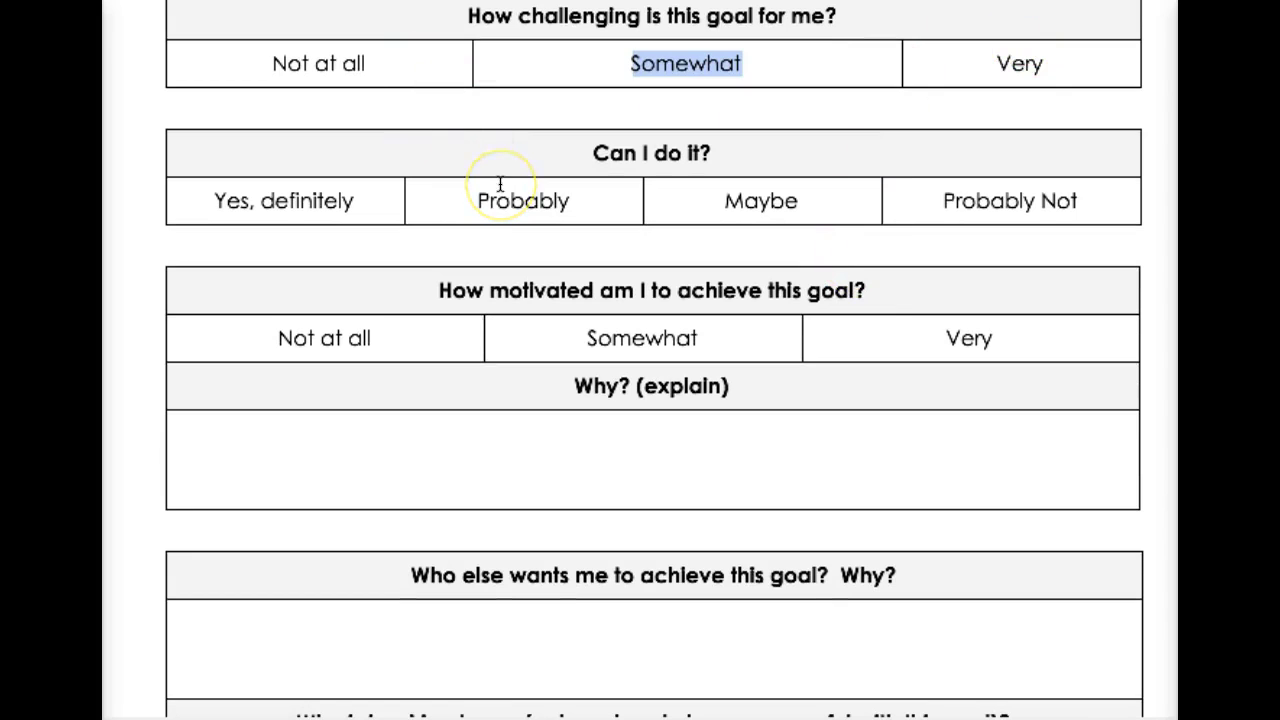
scroll(500, 185, "down", 1)
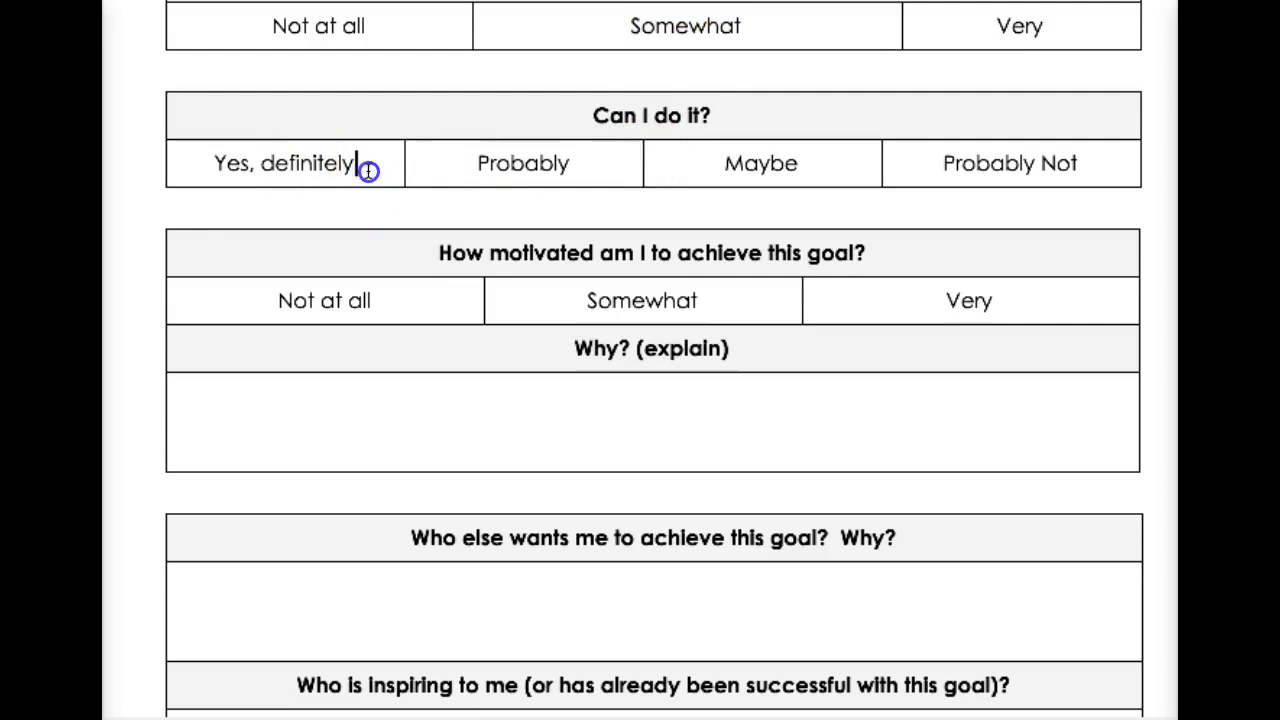
left_click_drag(366, 168, 143, 160)
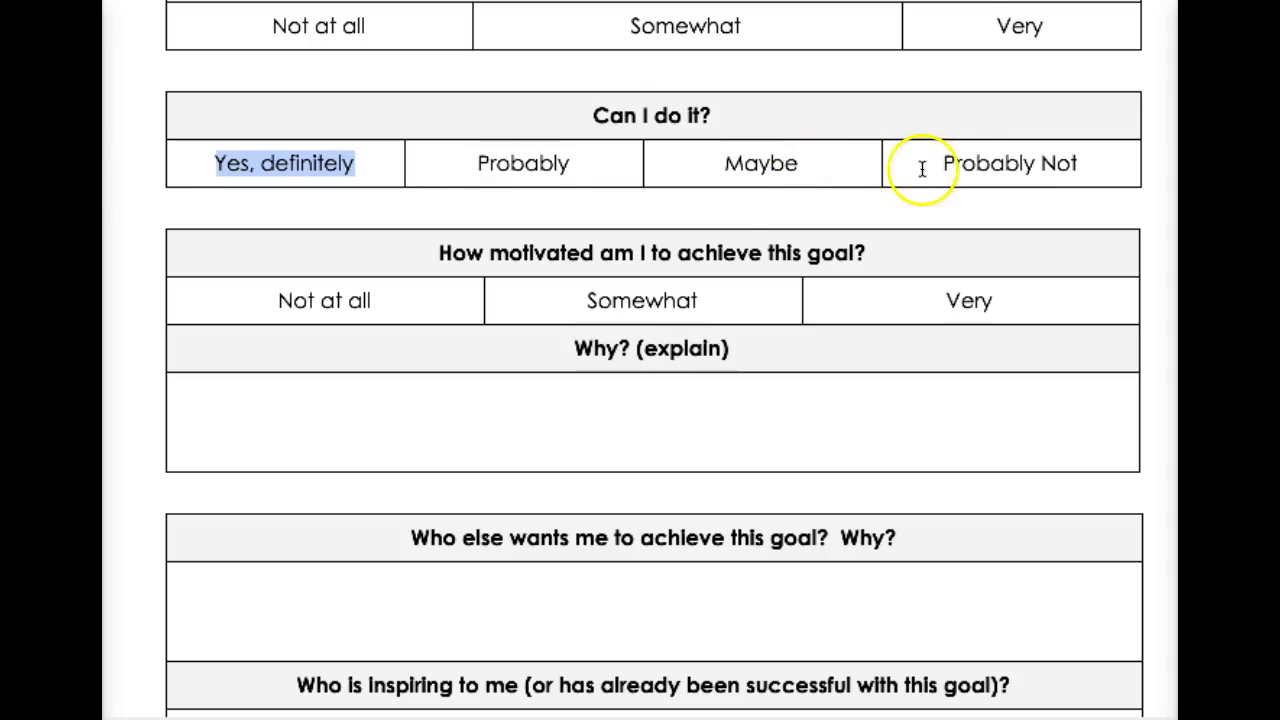
left_click_drag(924, 165, 1132, 177)
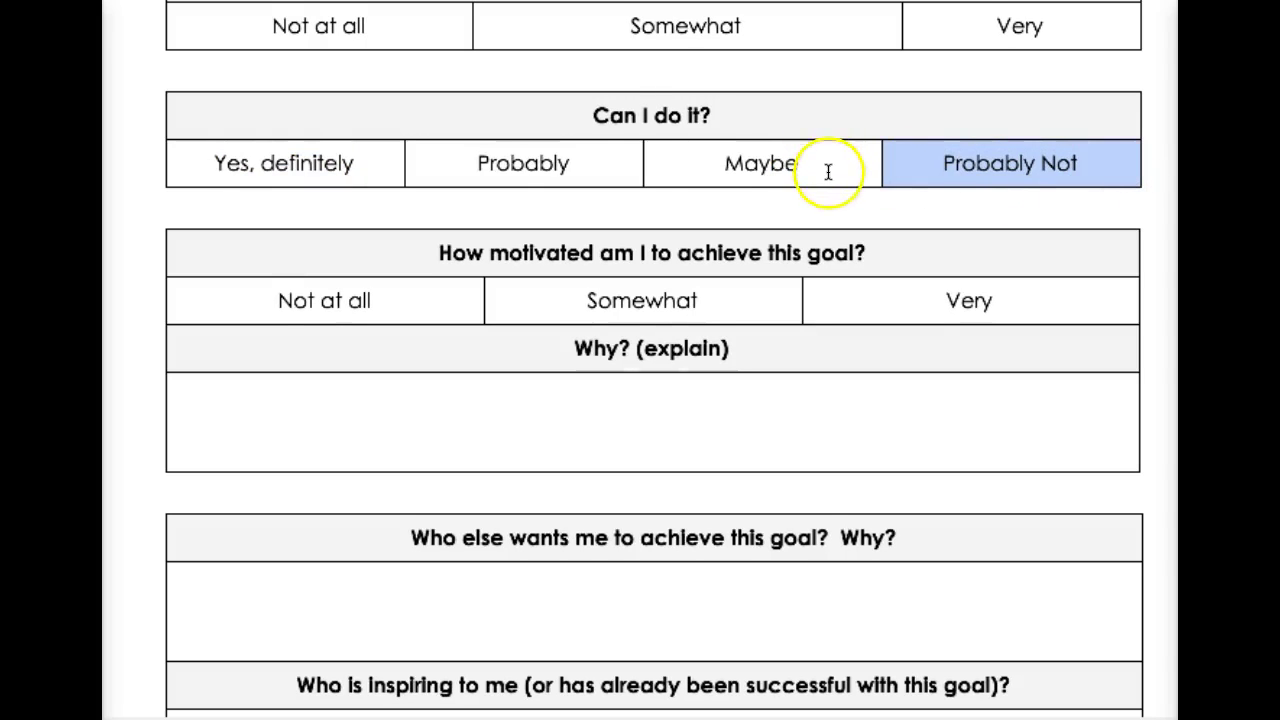
left_click_drag(826, 171, 499, 175)
left_click_drag(370, 160, 200, 160)
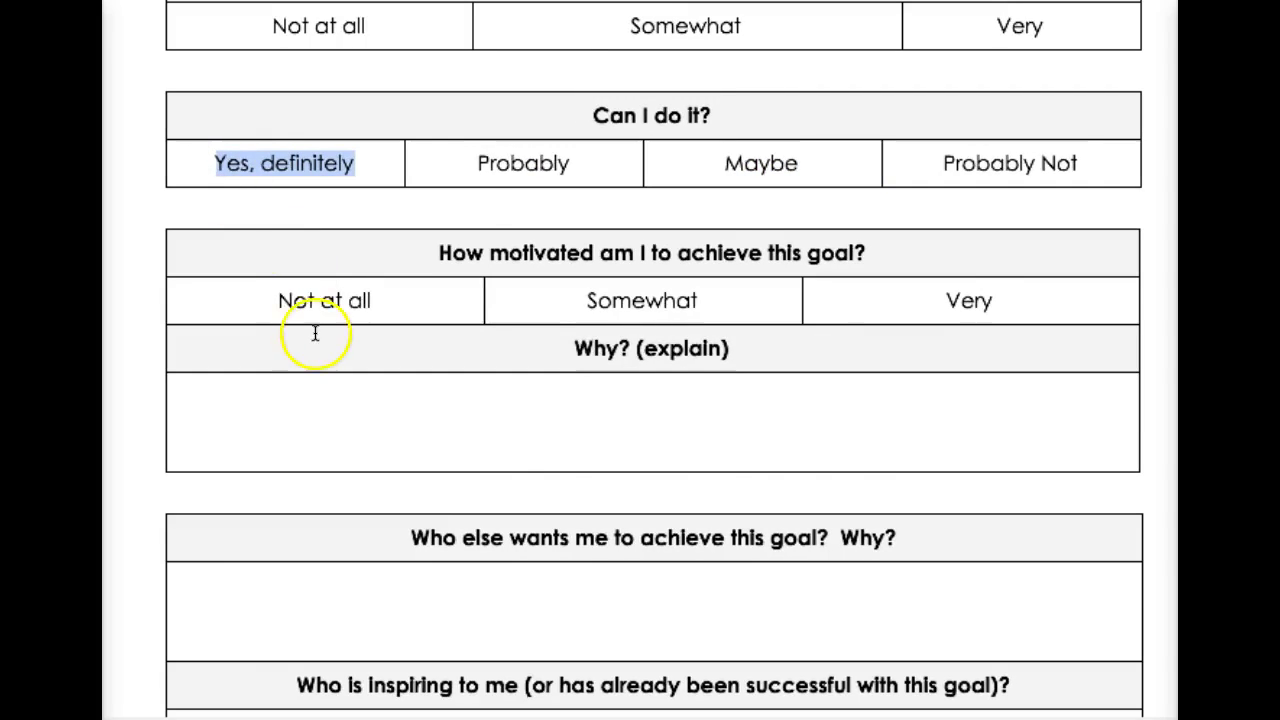
Review the "How motivated am I to achieve this goal?" options, comparing Very and Not at all with the written homework goal
scroll(314, 334, "down", 1)
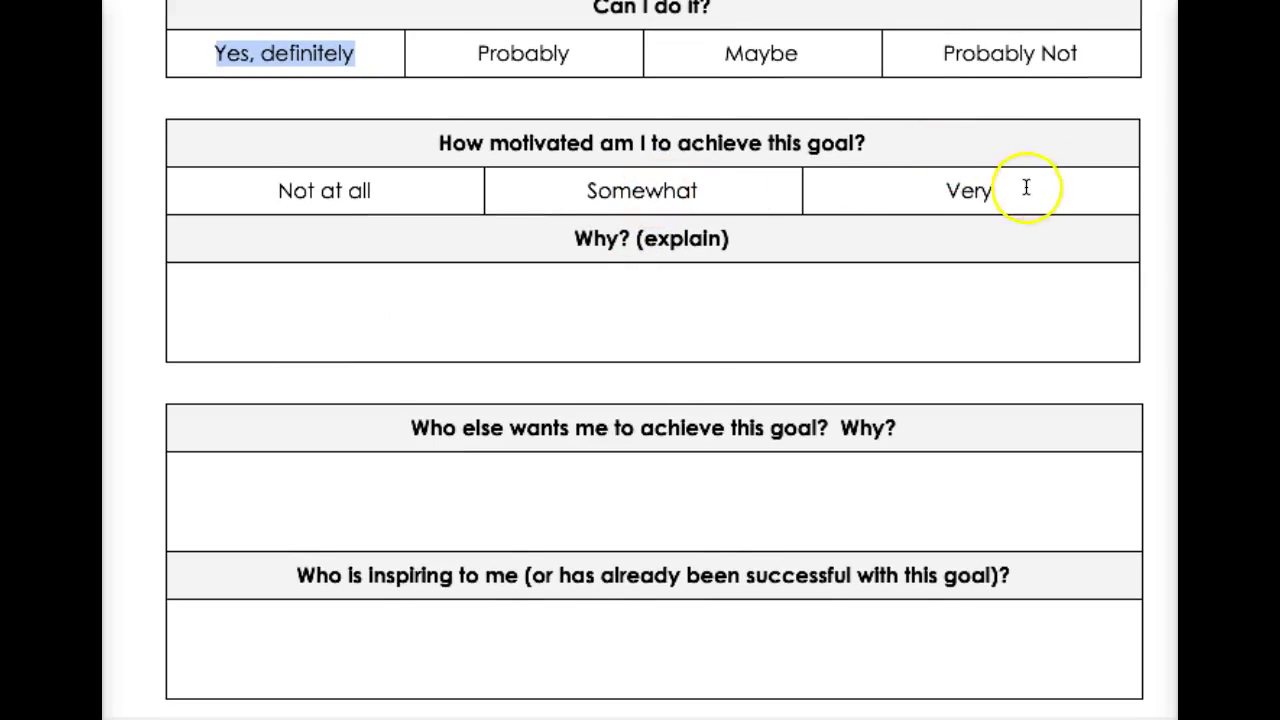
left_click_drag(1023, 189, 912, 188)
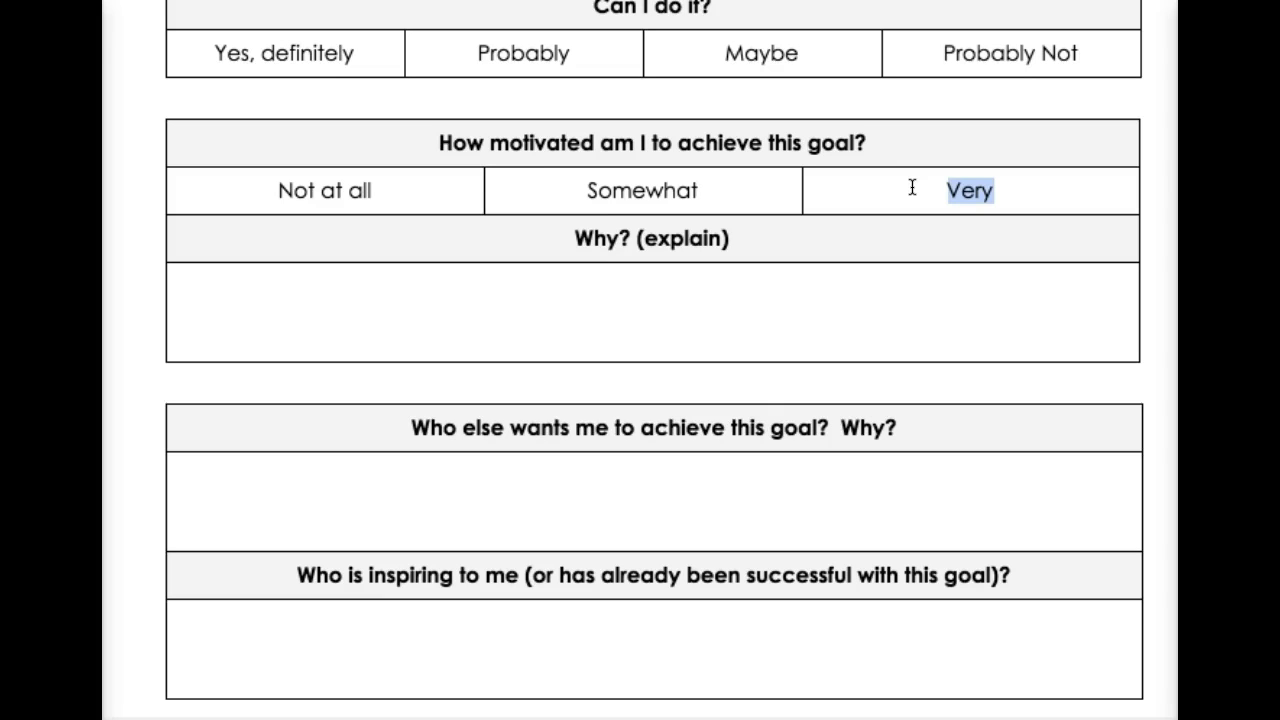
left_click_drag(443, 201, 239, 201)
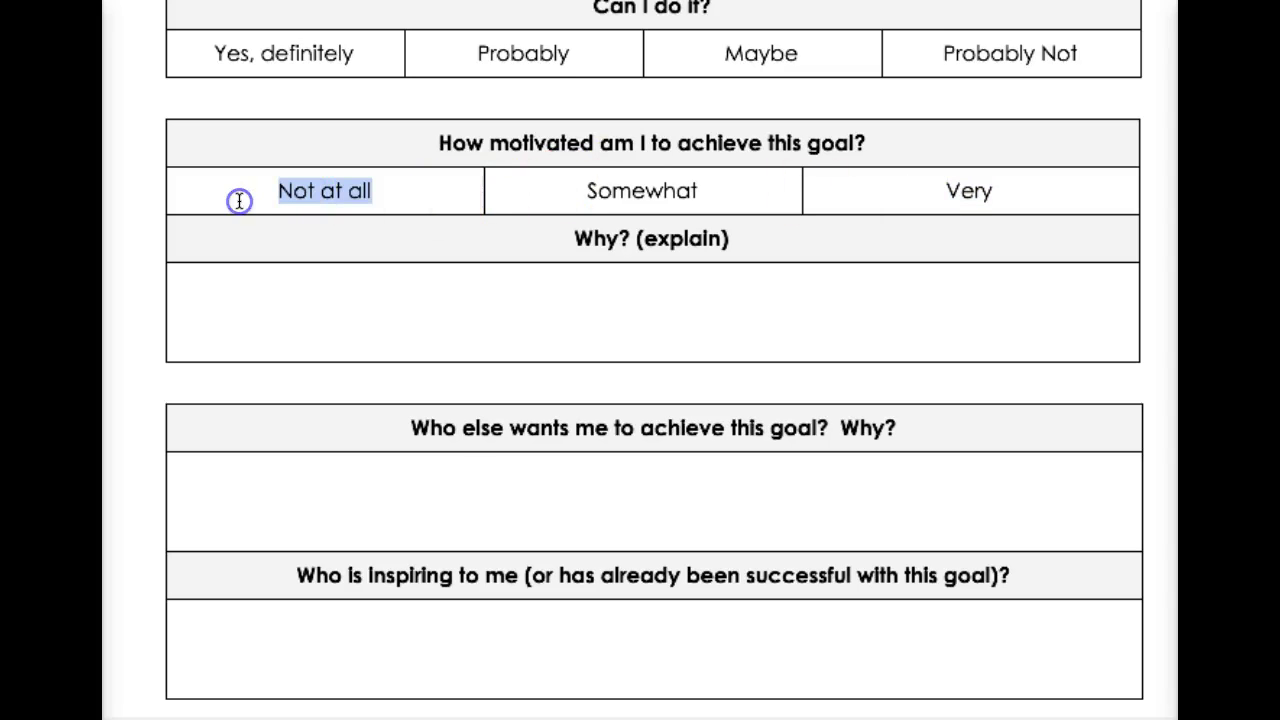
scroll(239, 201, "up", 4)
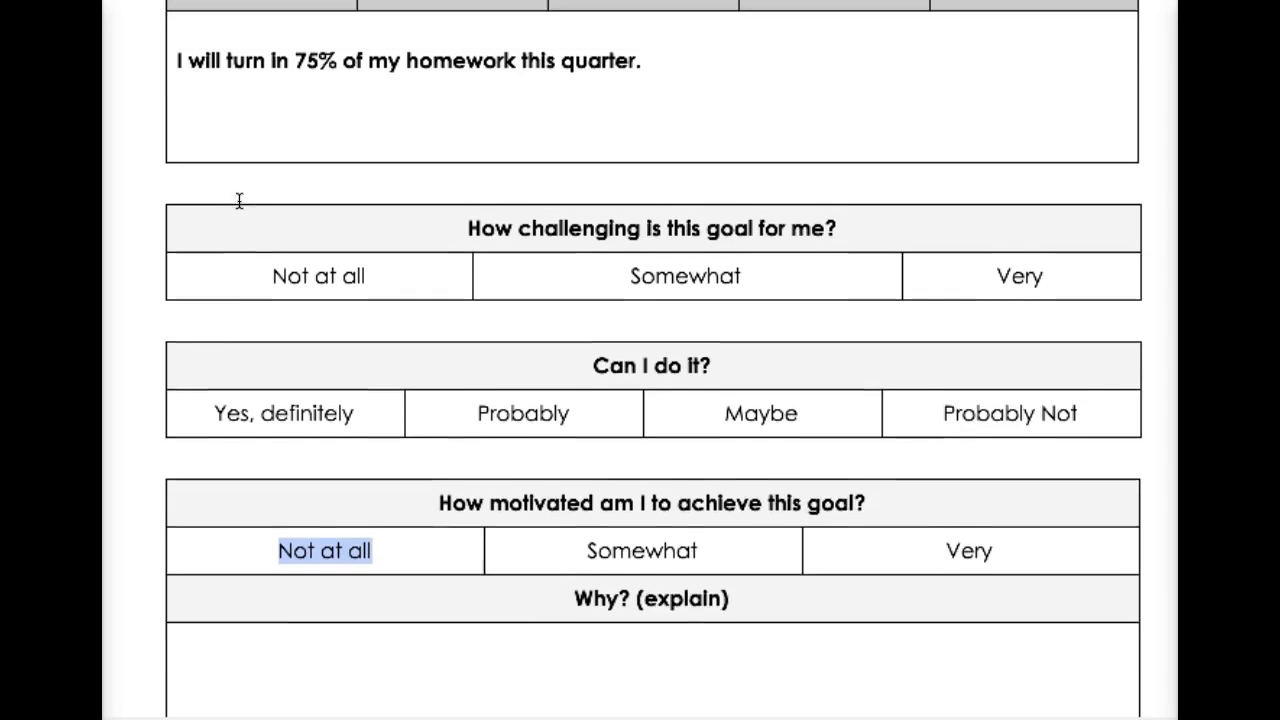
scroll(239, 201, "up", 1)
scroll(309, 180, "down", 4)
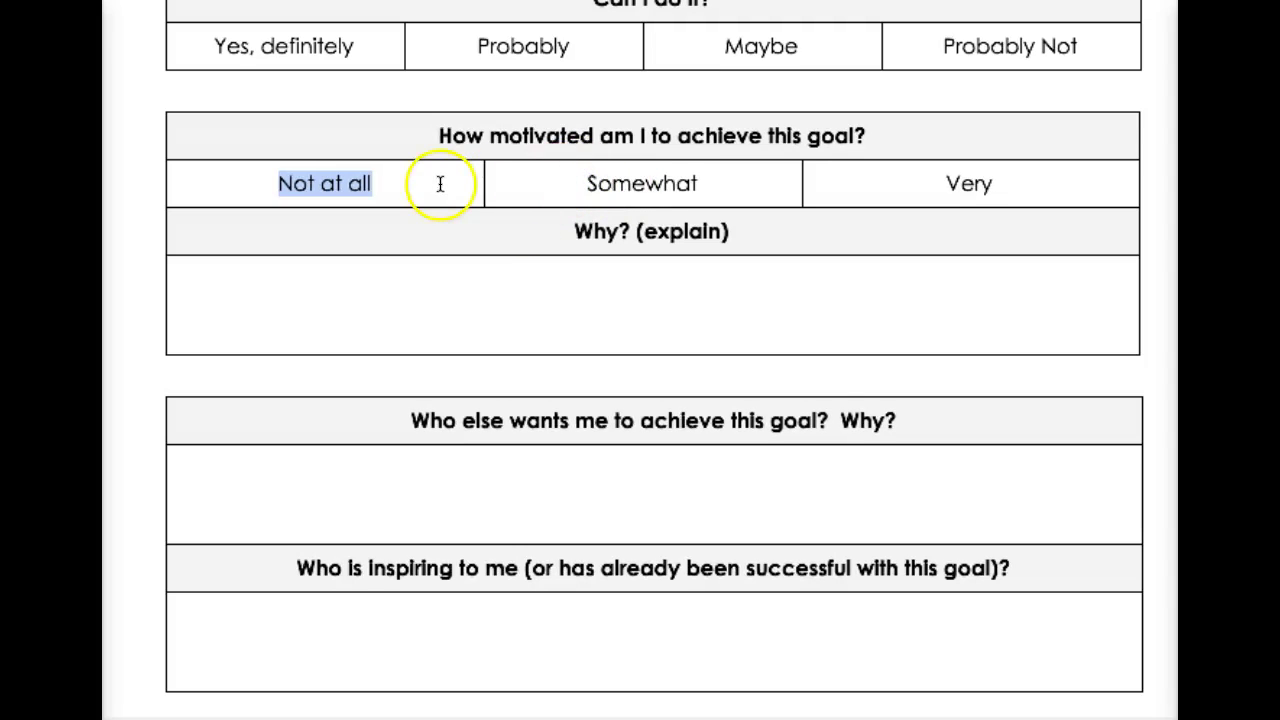
left_click_drag(434, 183, 234, 192)
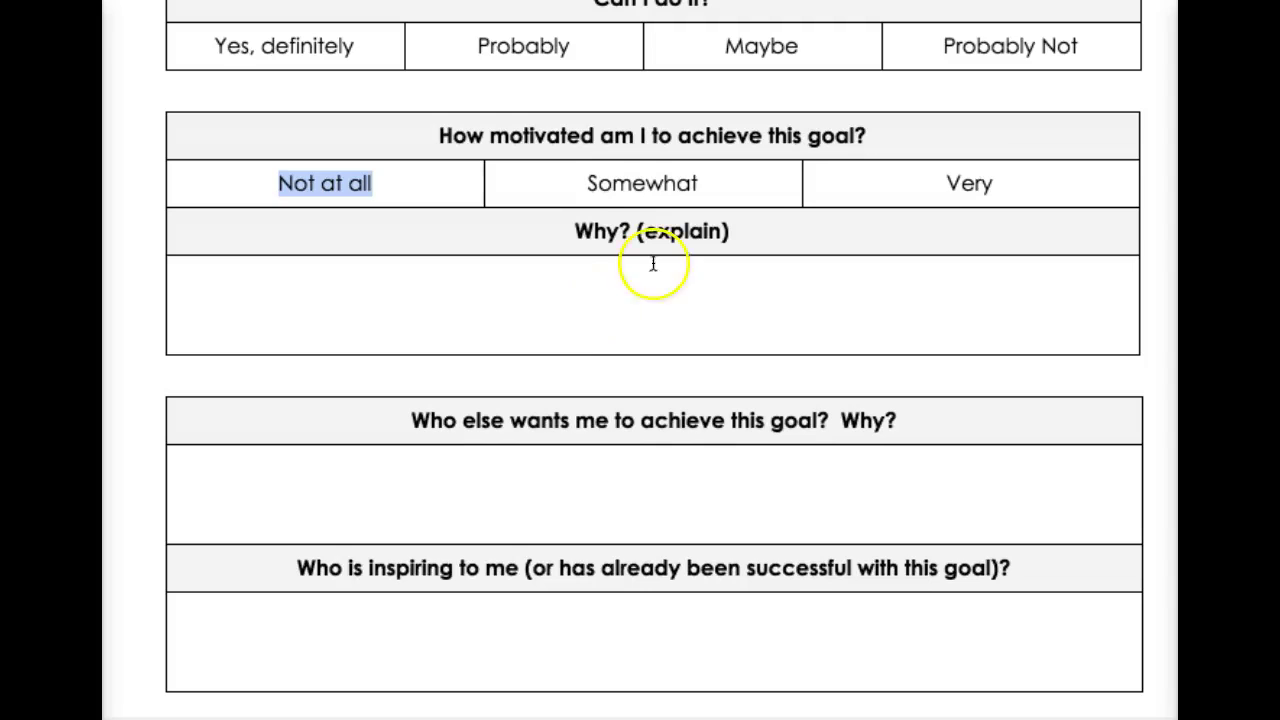
left_click_drag(931, 188, 1019, 188)
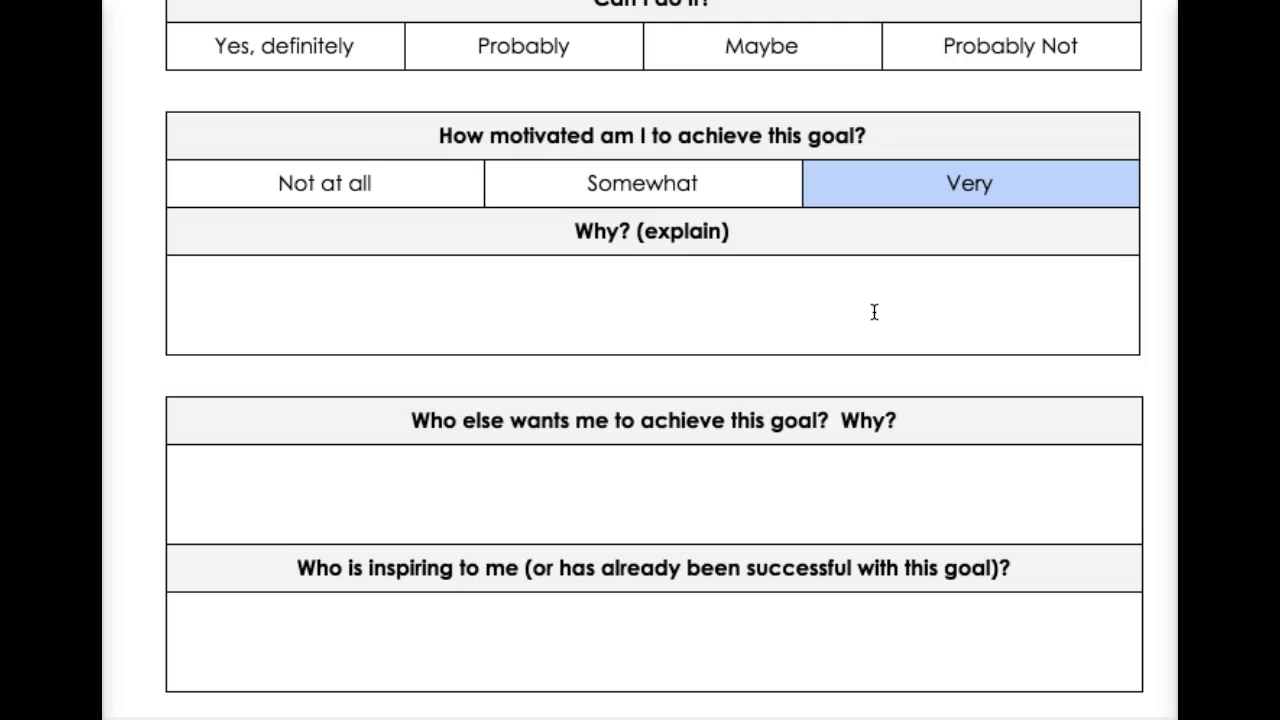
left_click_drag(874, 312, 886, 233)
Enter "Because my parents want me to." as the explanation under "Why? (explain)"
left_click_drag(729, 337, 677, 294)
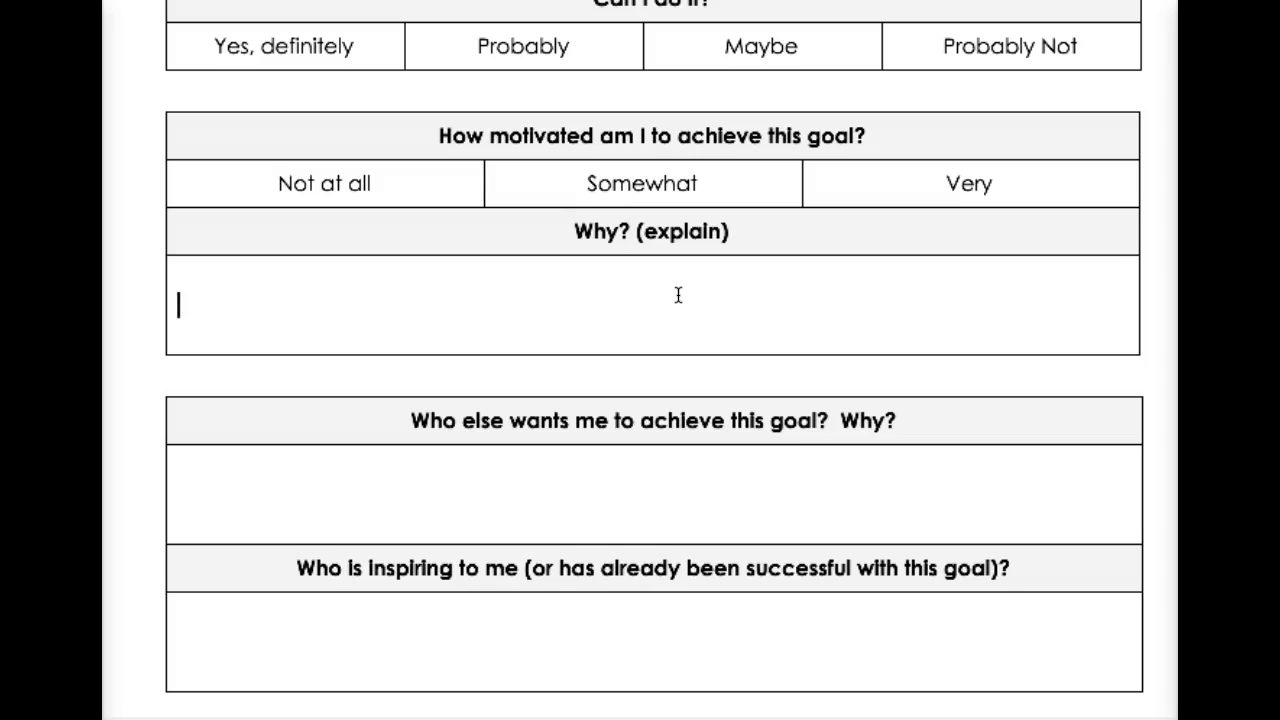
type("Becaus")
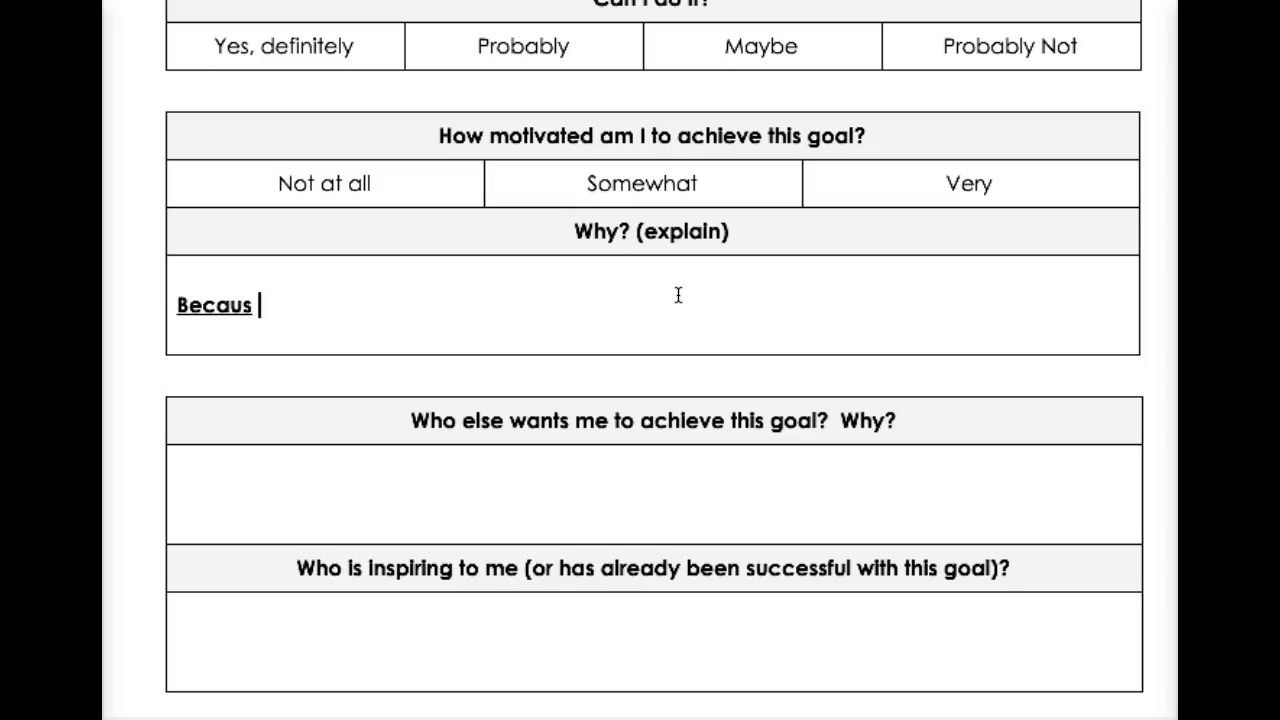
type("e my parents wnat")
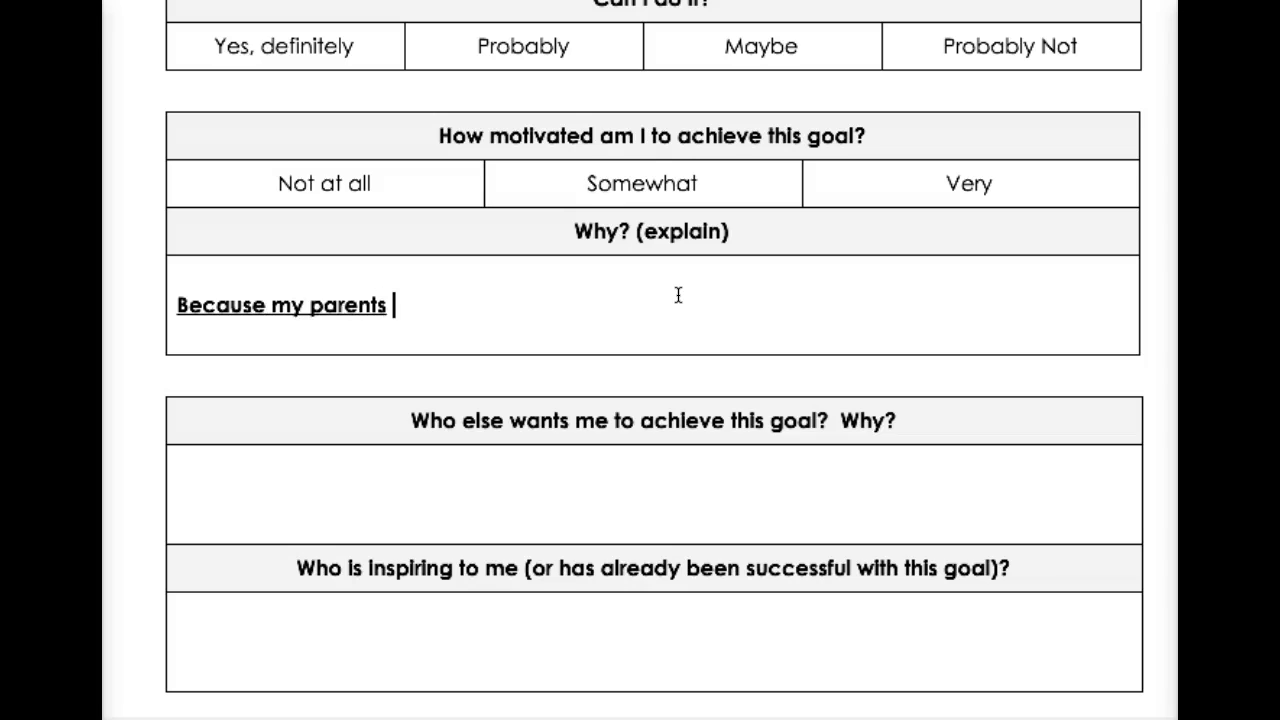
key("BackSpace")
key("BackSpace")
key("BackSpace")
type("ant me to.")
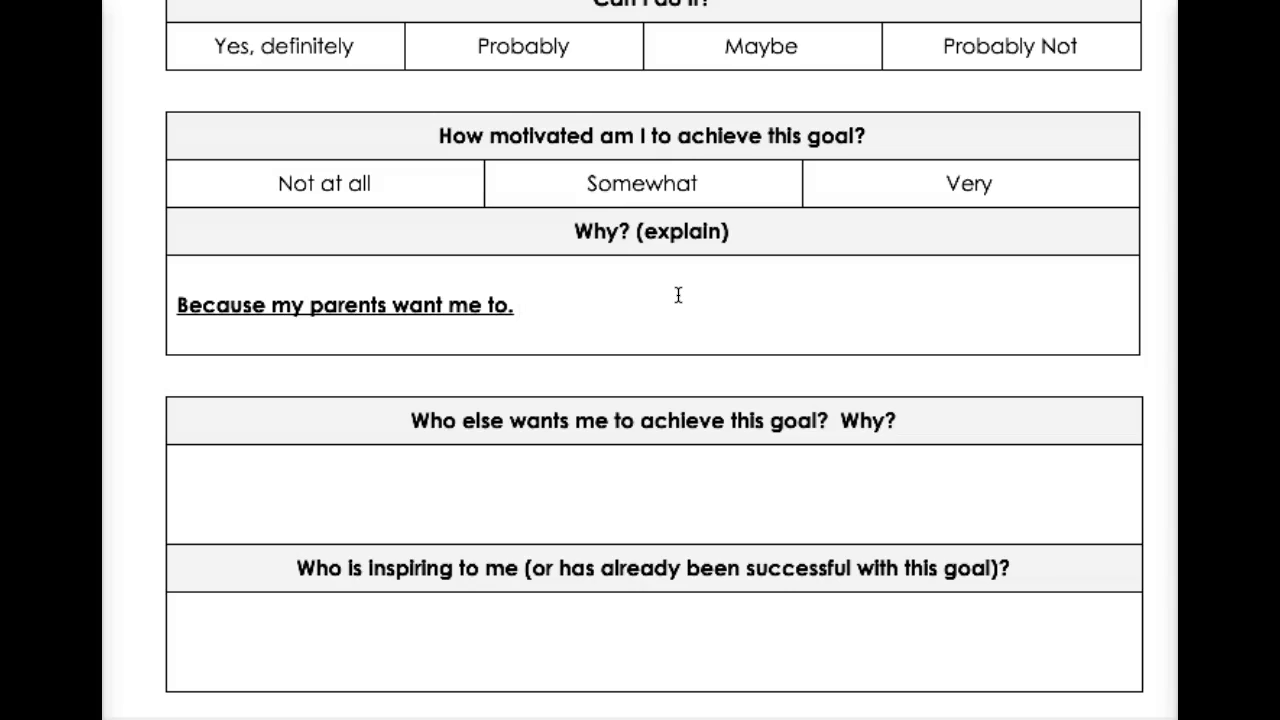
Add "I don't want to have to stay for homework club - I want to hang out with my friends." to the Why explanation
left_click(443, 315)
left_click(619, 305)
type("I dont")
key("BackSpace")
type("'t want to have to")
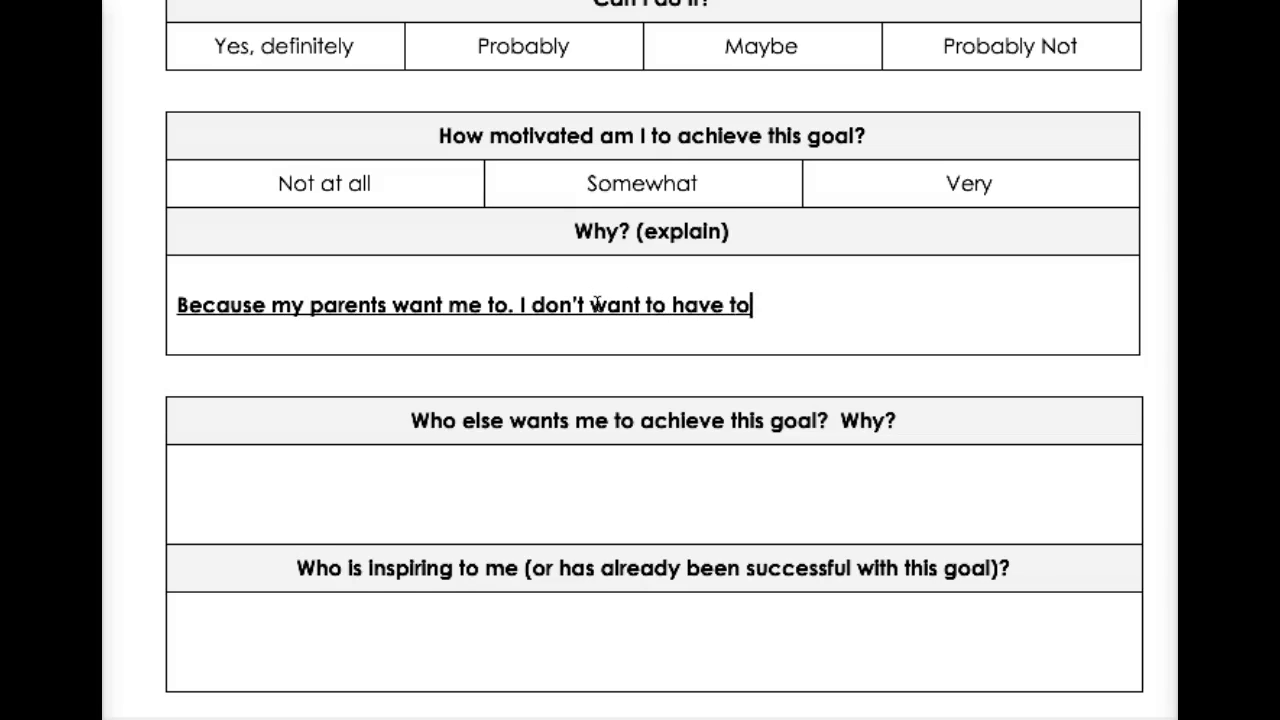
type(" stay for hom")
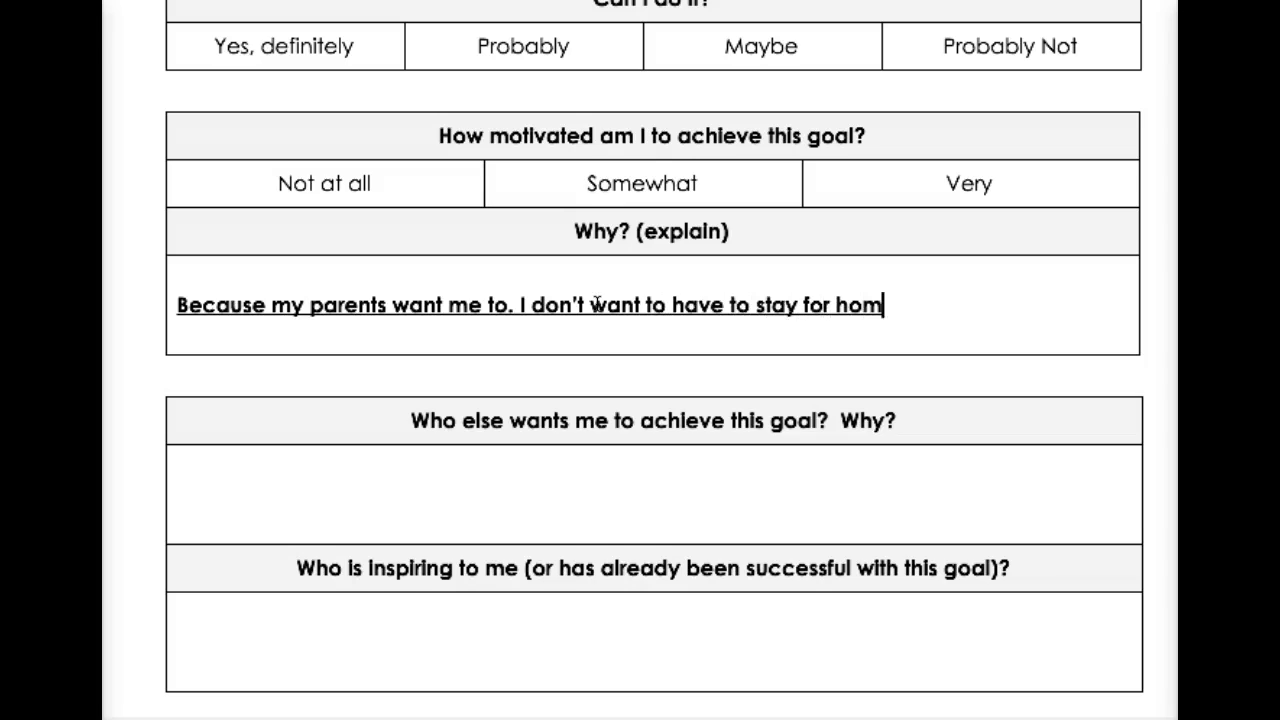
type("ework club - ")
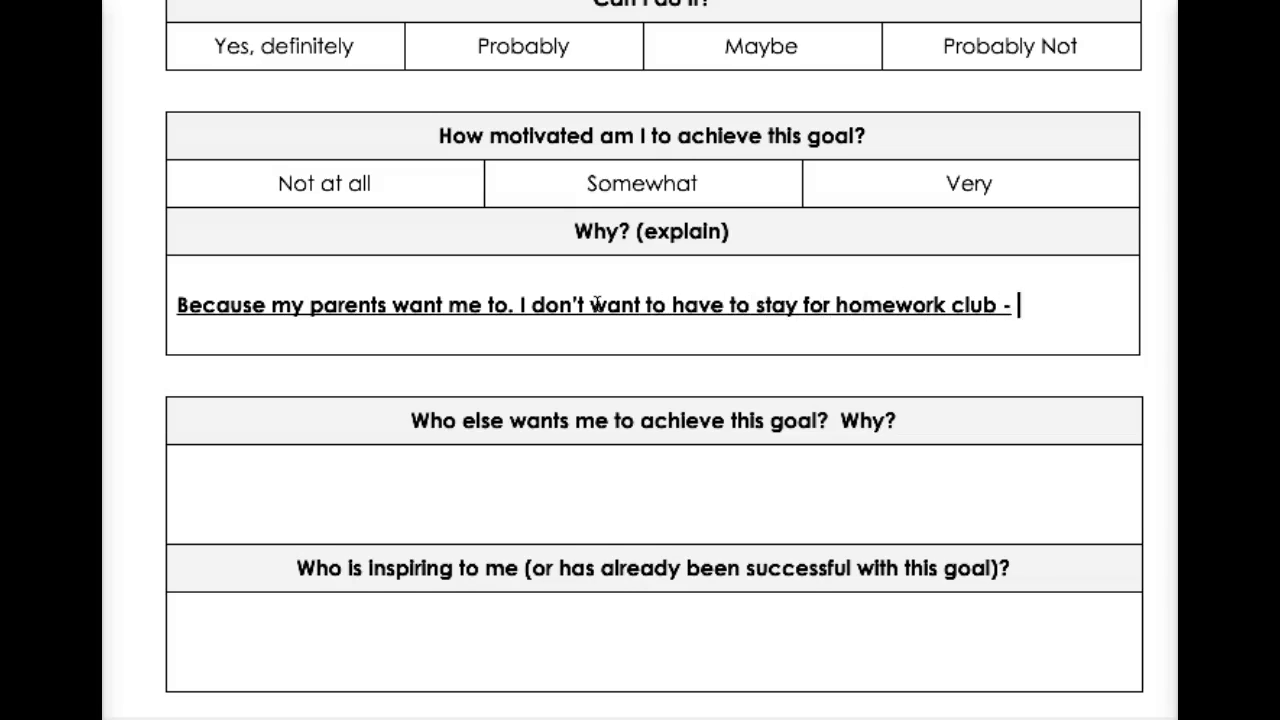
type("I want to hang o")
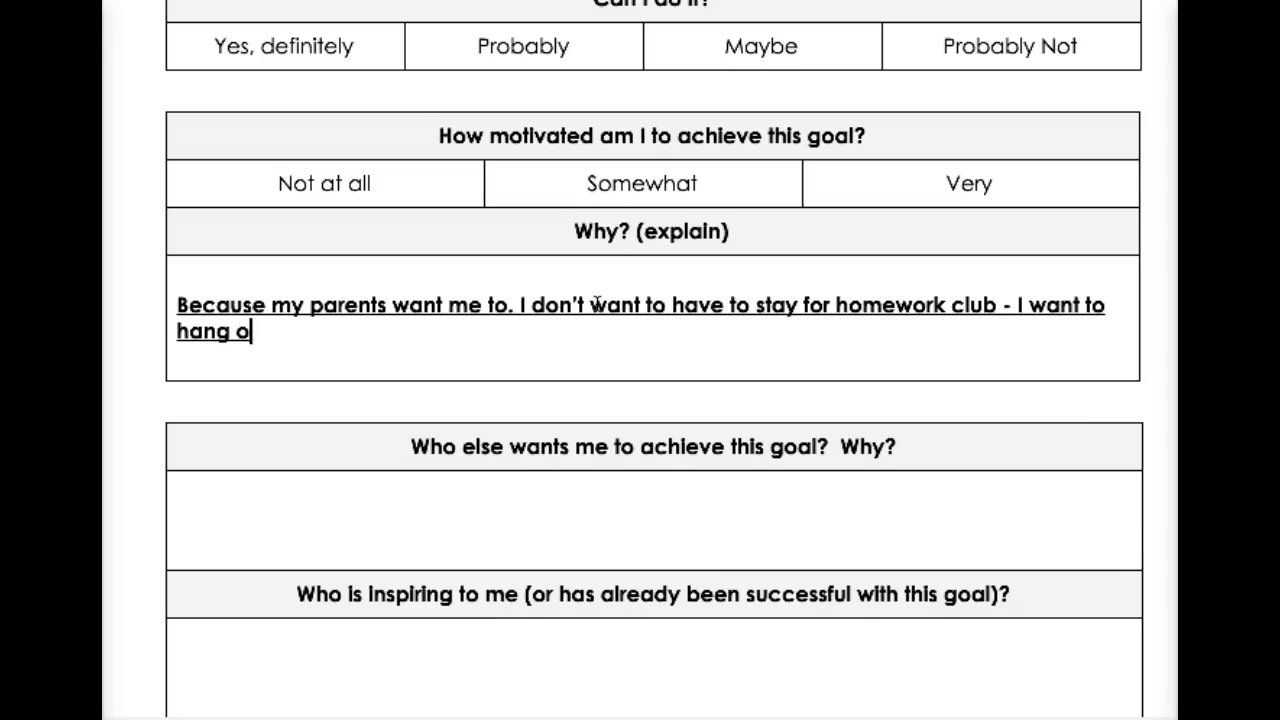
type("ut with my friends")
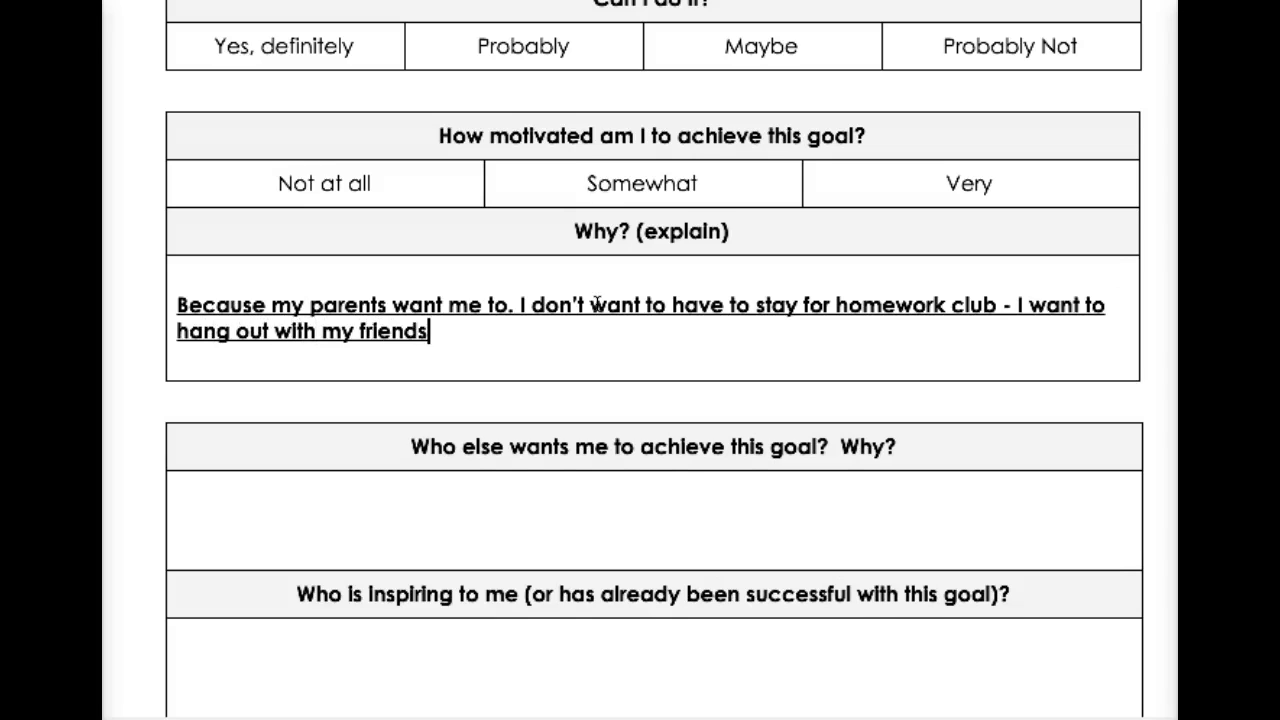
type(".")
Review the Why explanation, highlighting the sentence about homework club and hanging out with friends
left_click_drag(435, 333, 200, 289)
left_click(522, 323)
left_click(527, 316, "shift")
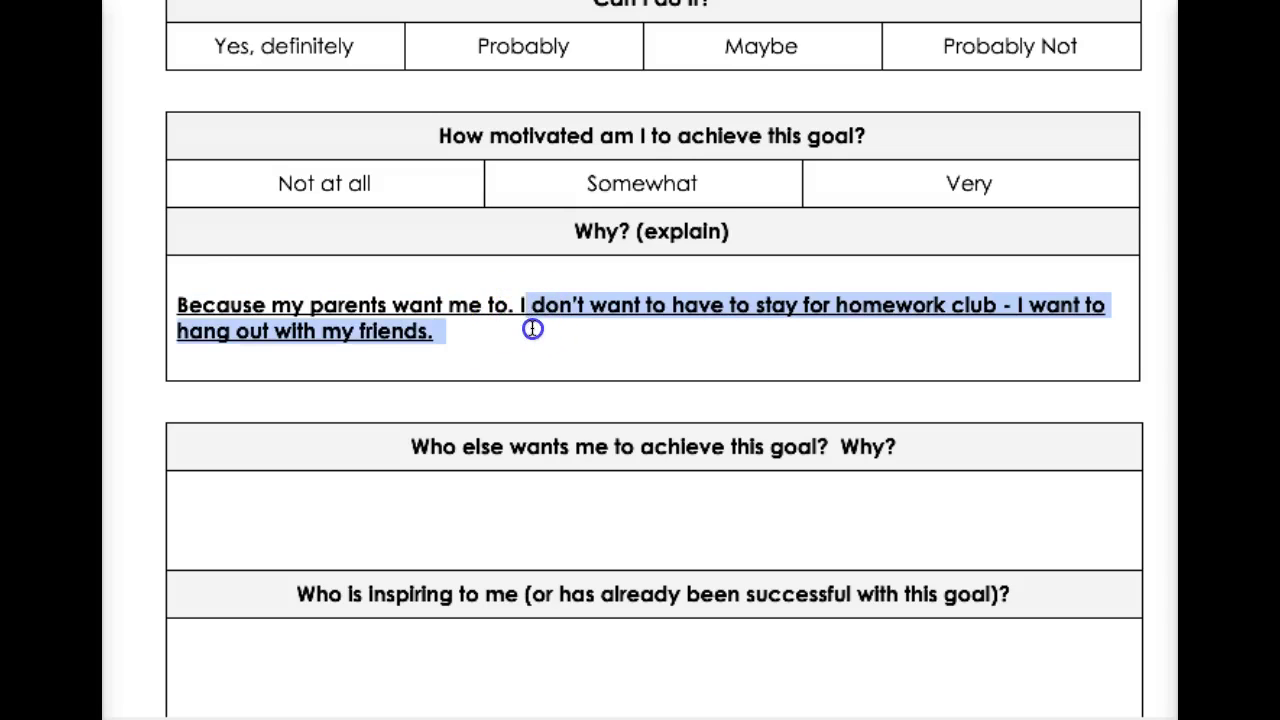
left_click(523, 333)
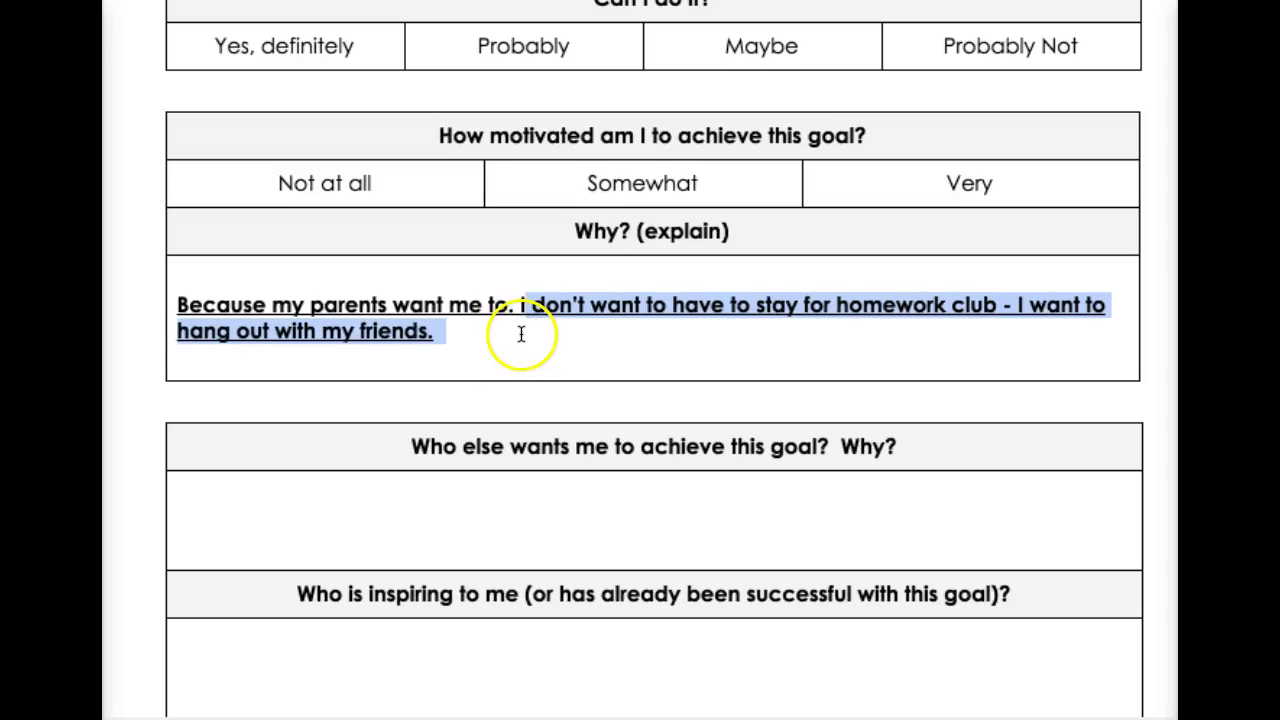